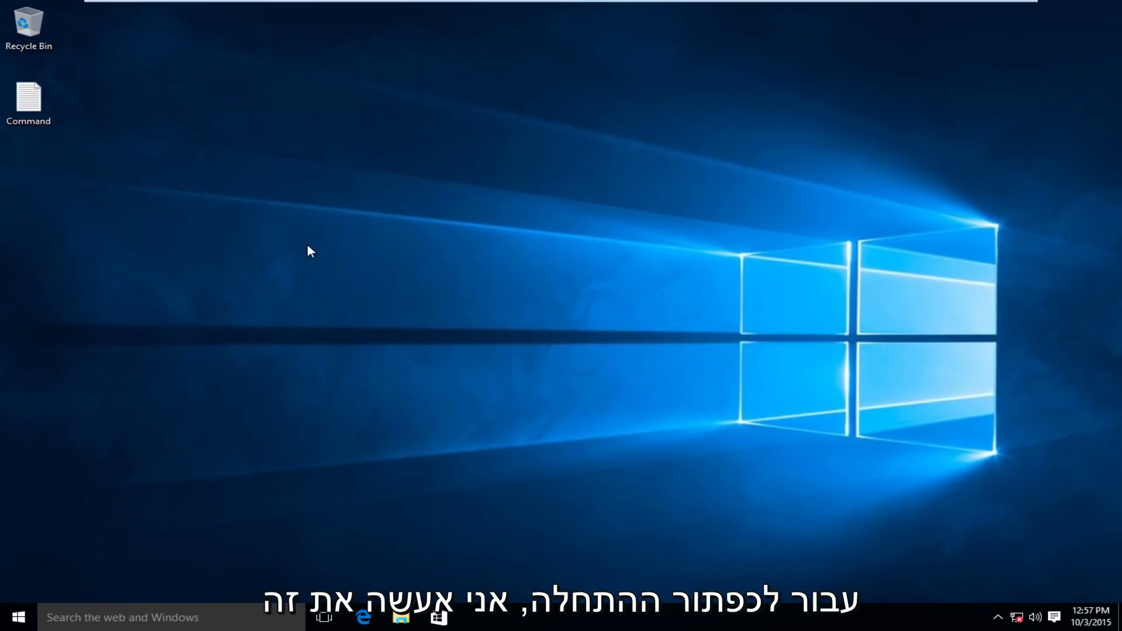
Step: Enable the Ethernet0 adapter via the Win+X Network Connections window
{"action": "right_click", "coordinate": [20, 618]}
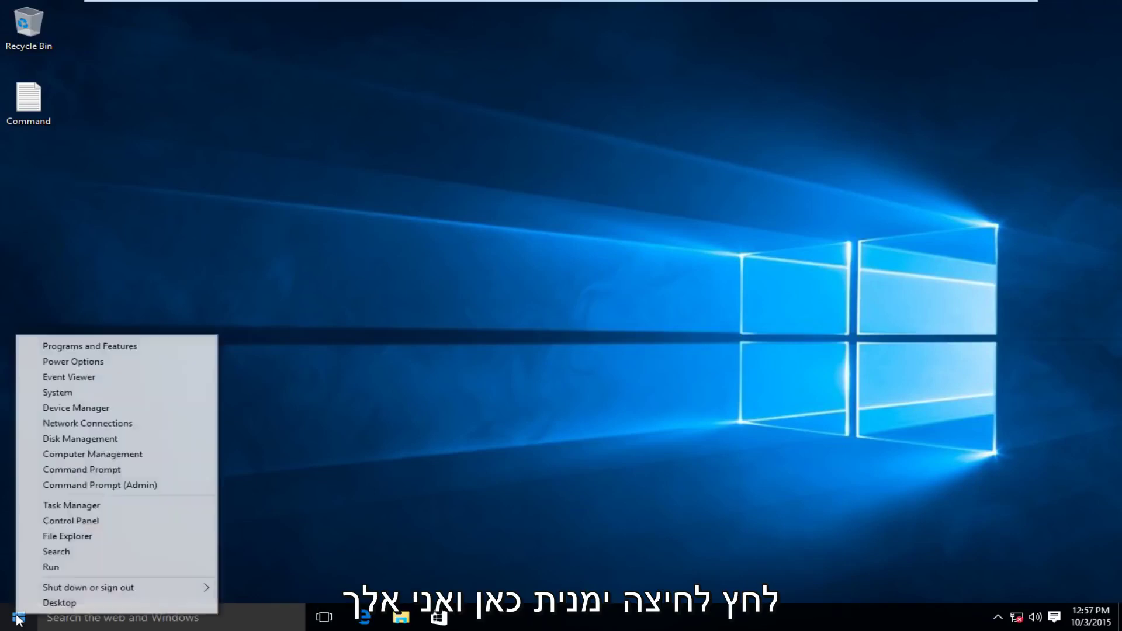
{"action": "left_click", "coordinate": [69, 427]}
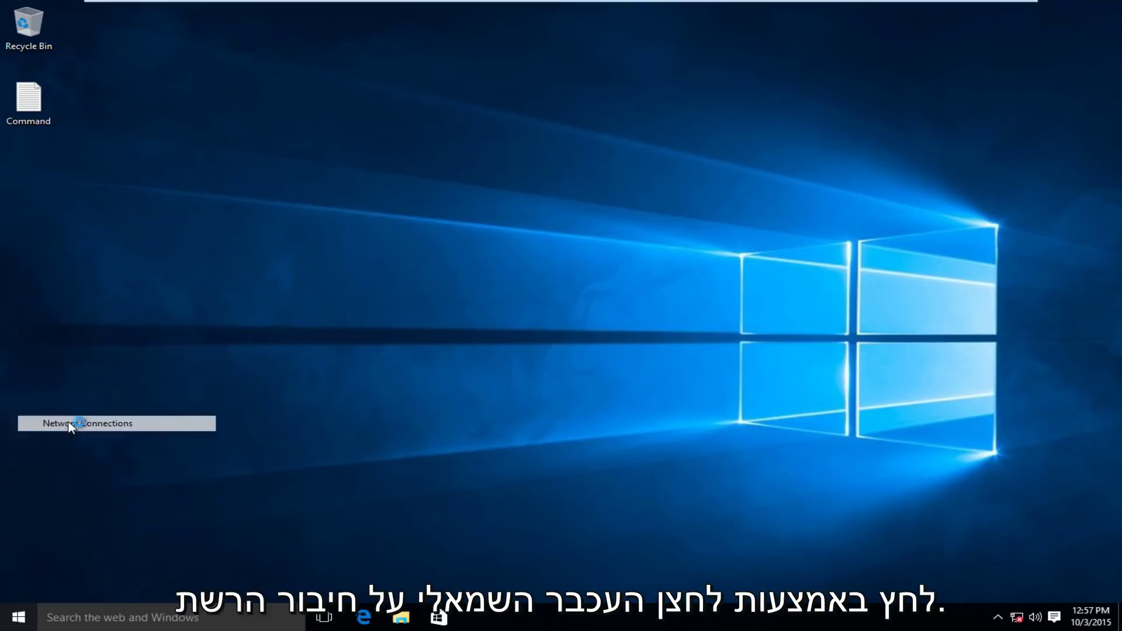
{"action": "left_click", "coordinate": [248, 195]}
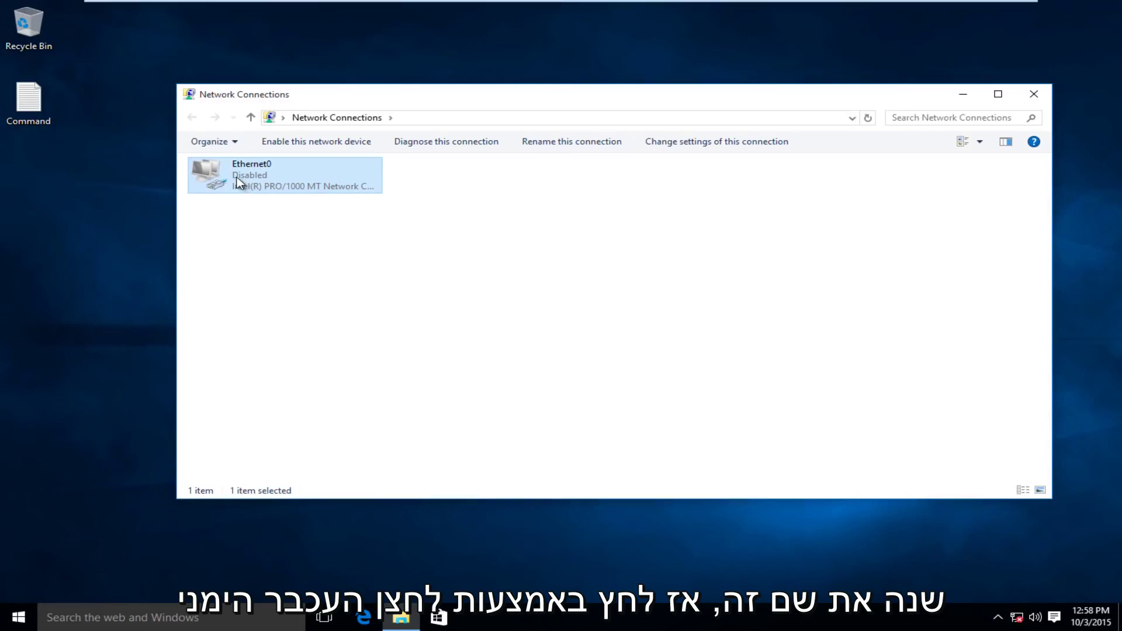
{"action": "right_click", "coordinate": [246, 179]}
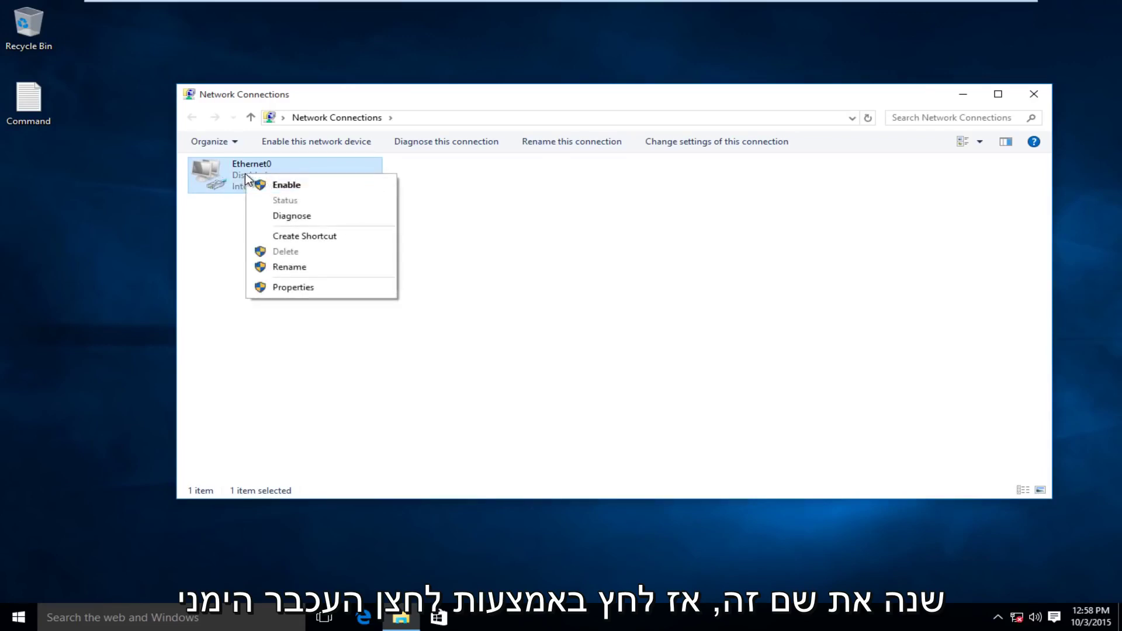
{"action": "right_click", "coordinate": [253, 174]}
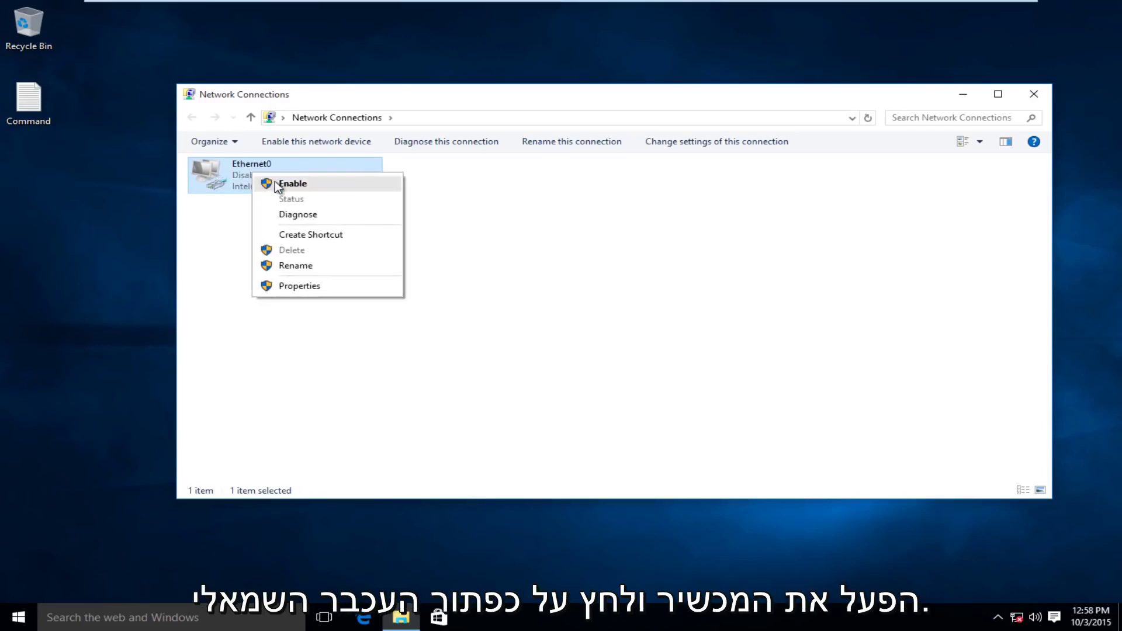
{"action": "left_click", "coordinate": [293, 187]}
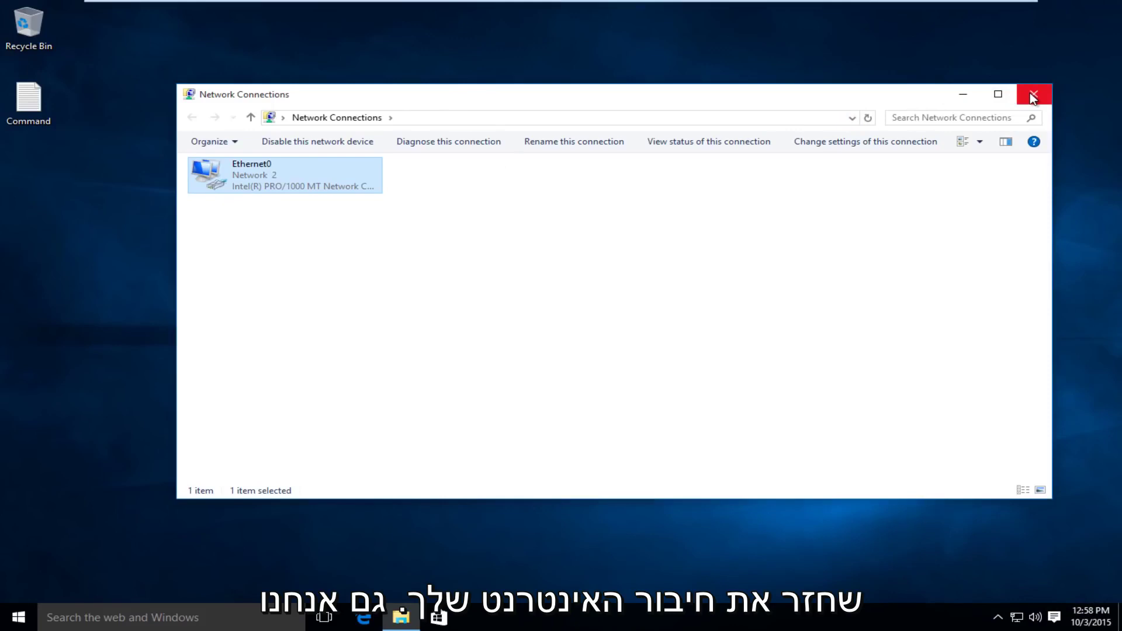
Step: Close Network Connections and launch Control Panel from a 'control' search
{"action": "left_click", "coordinate": [1033, 96]}
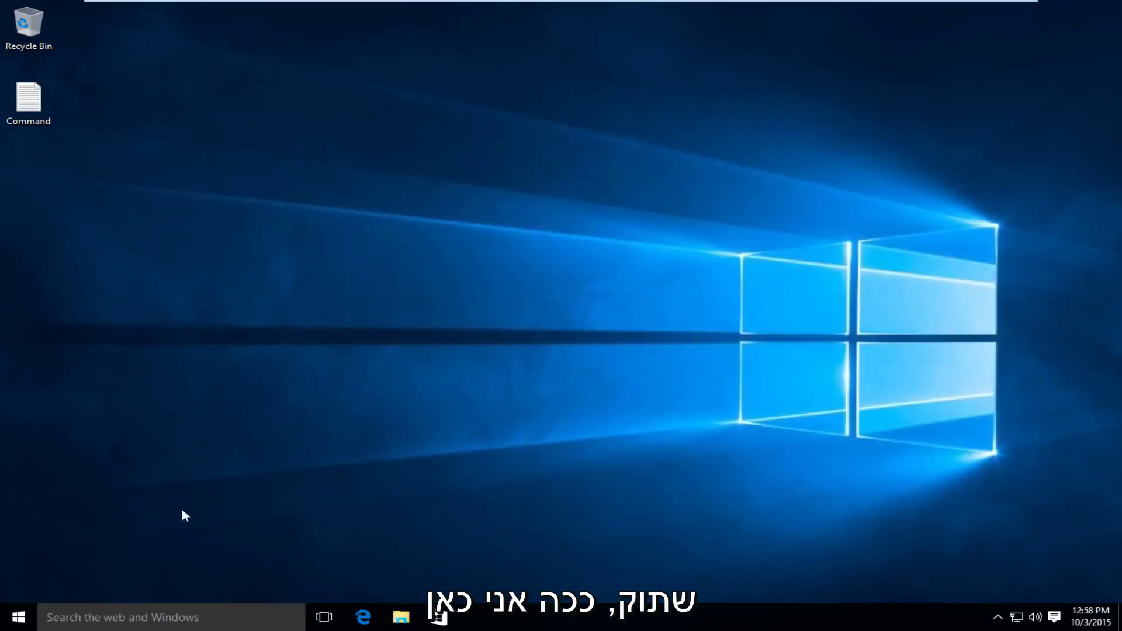
{"action": "left_click", "coordinate": [80, 608]}
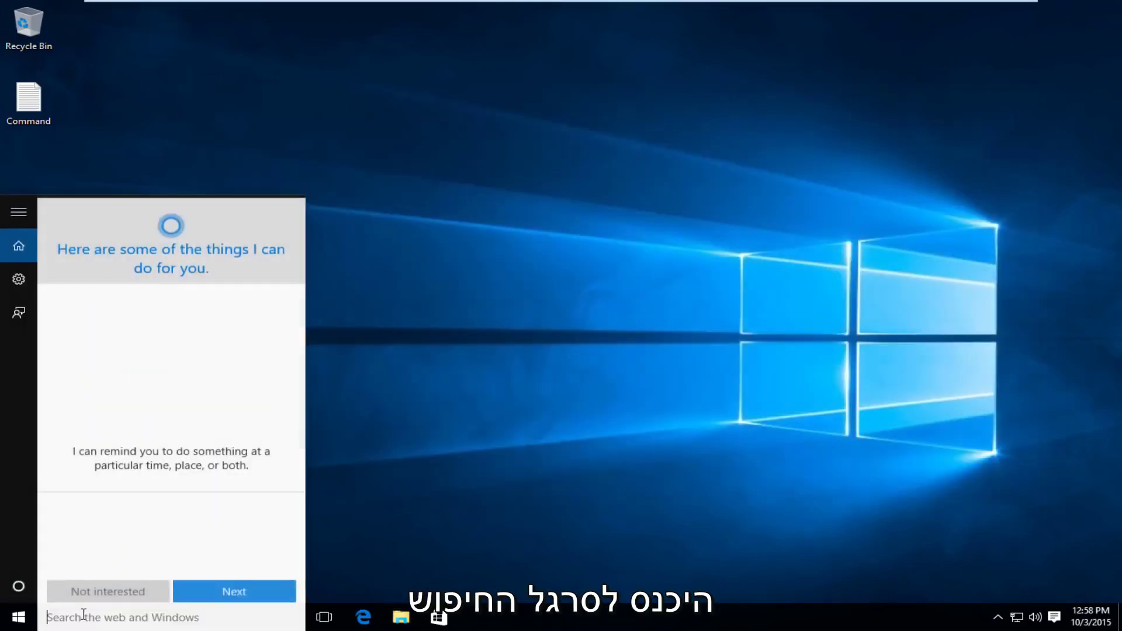
{"action": "type", "text": "contr"}
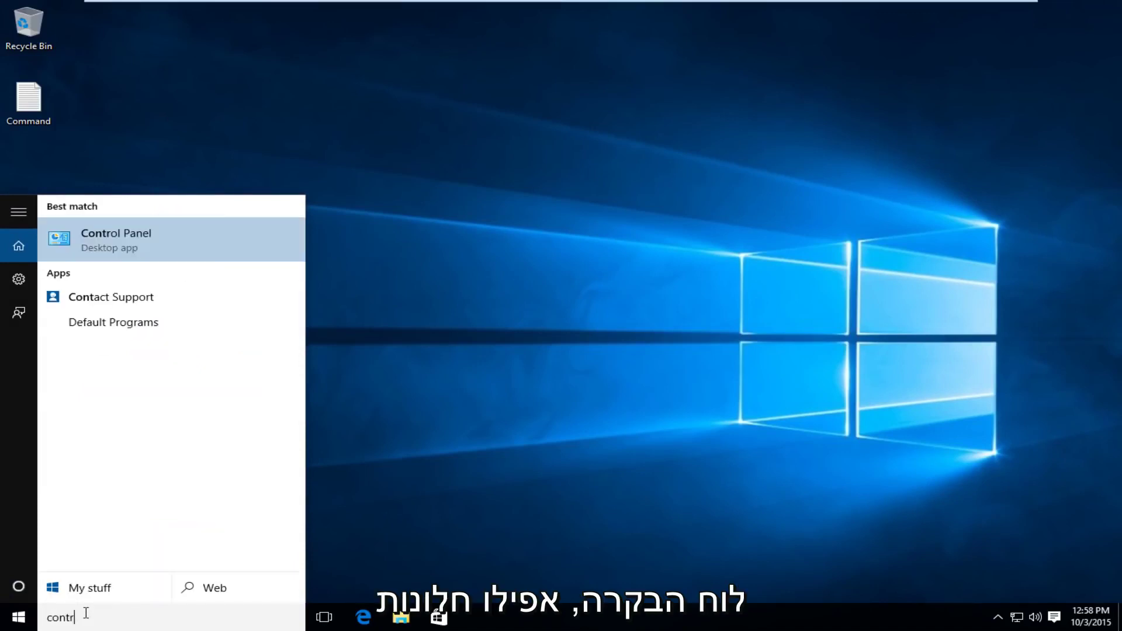
{"action": "type", "text": "ol"}
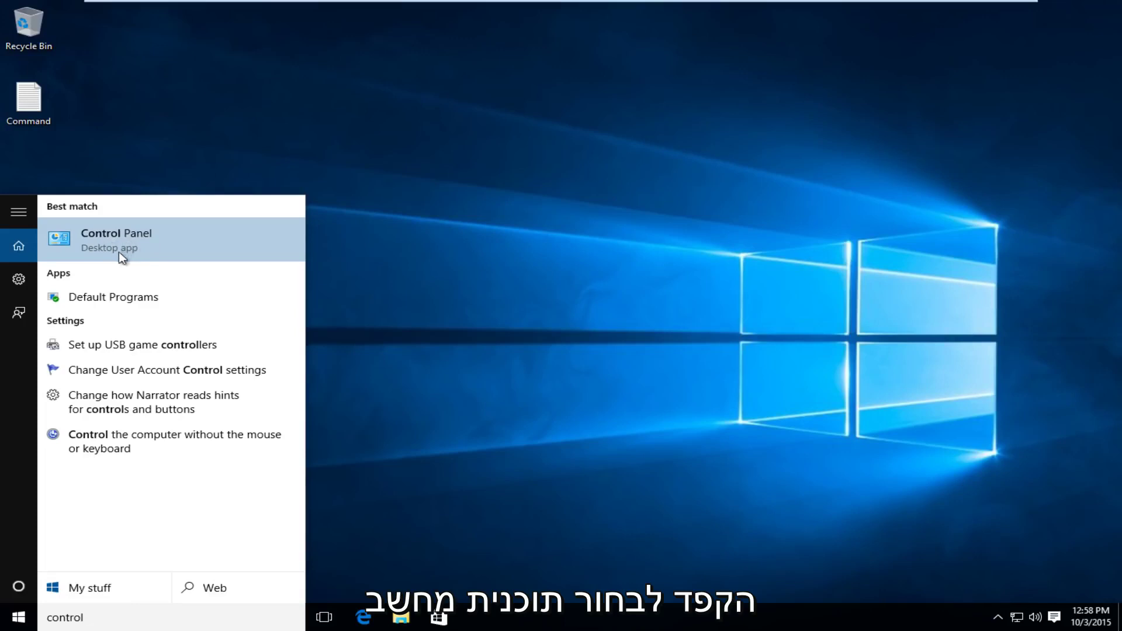
{"action": "left_click", "coordinate": [135, 242]}
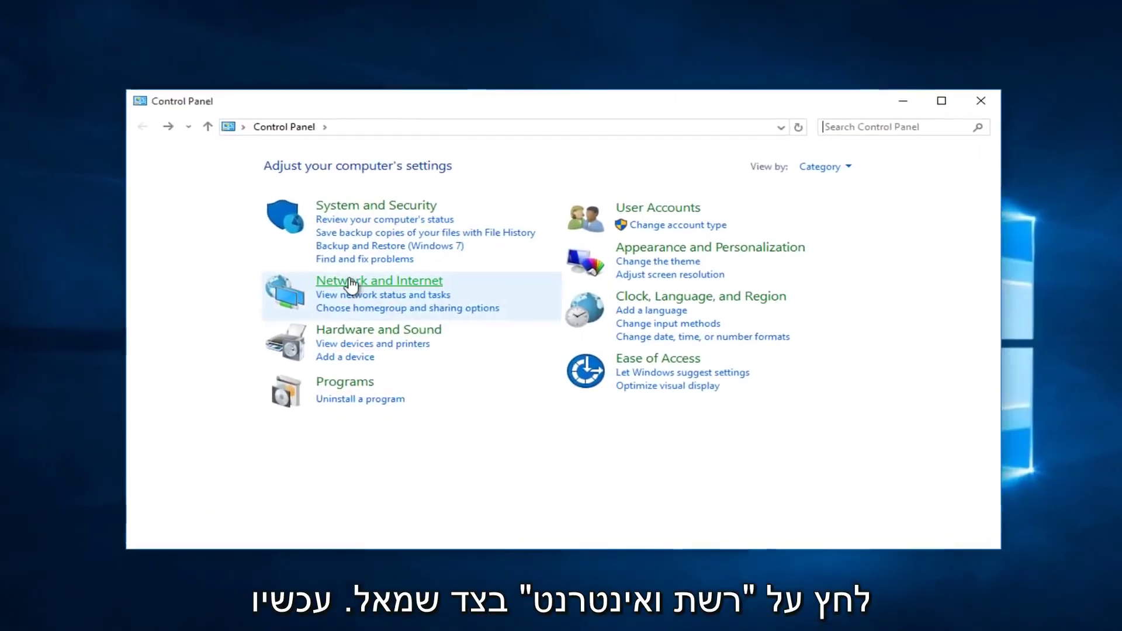
Step: Uncheck 'Use a proxy server' in Internet Options LAN settings and confirm both dialogs
{"action": "left_click", "coordinate": [324, 281]}
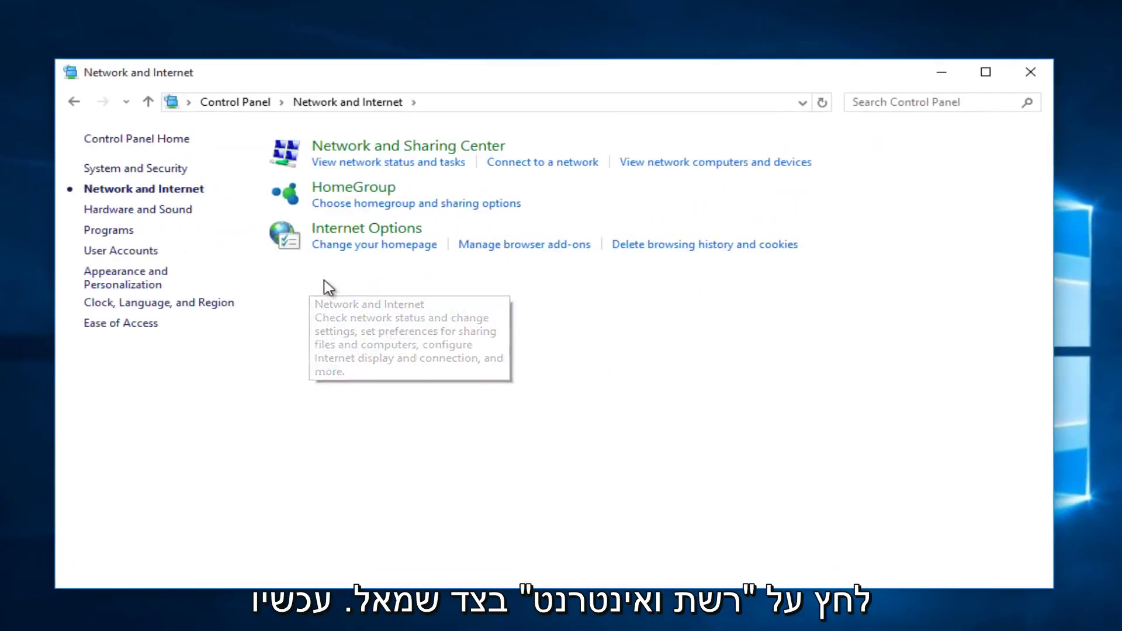
{"action": "left_click", "coordinate": [354, 229]}
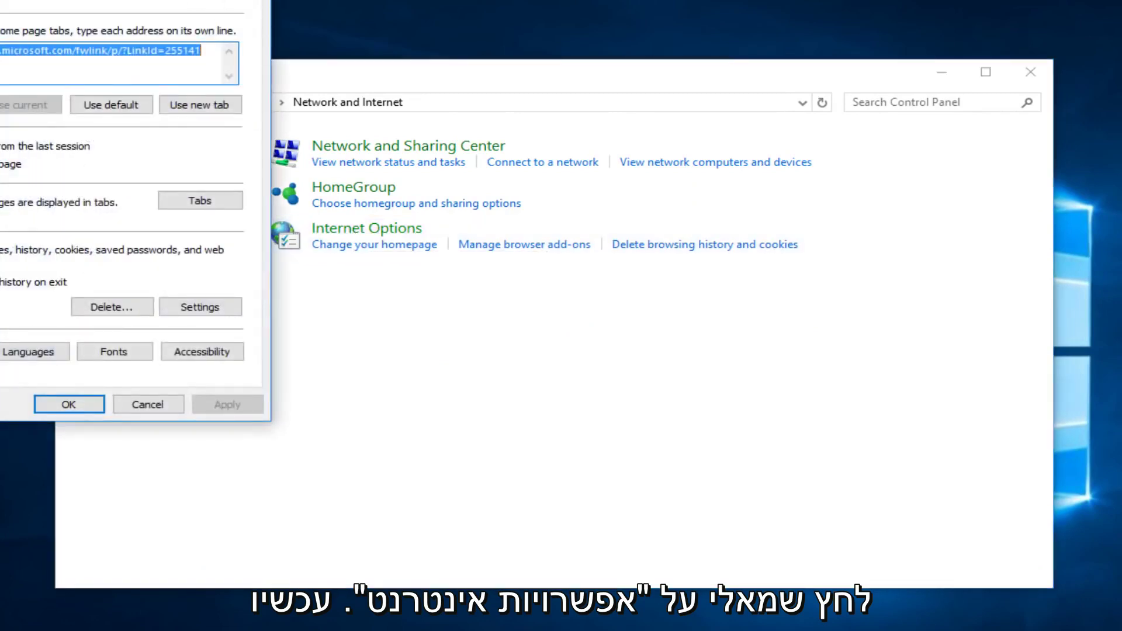
{"action": "left_click_drag", "start_coordinate": [501, 70], "coordinate": [526, 83]}
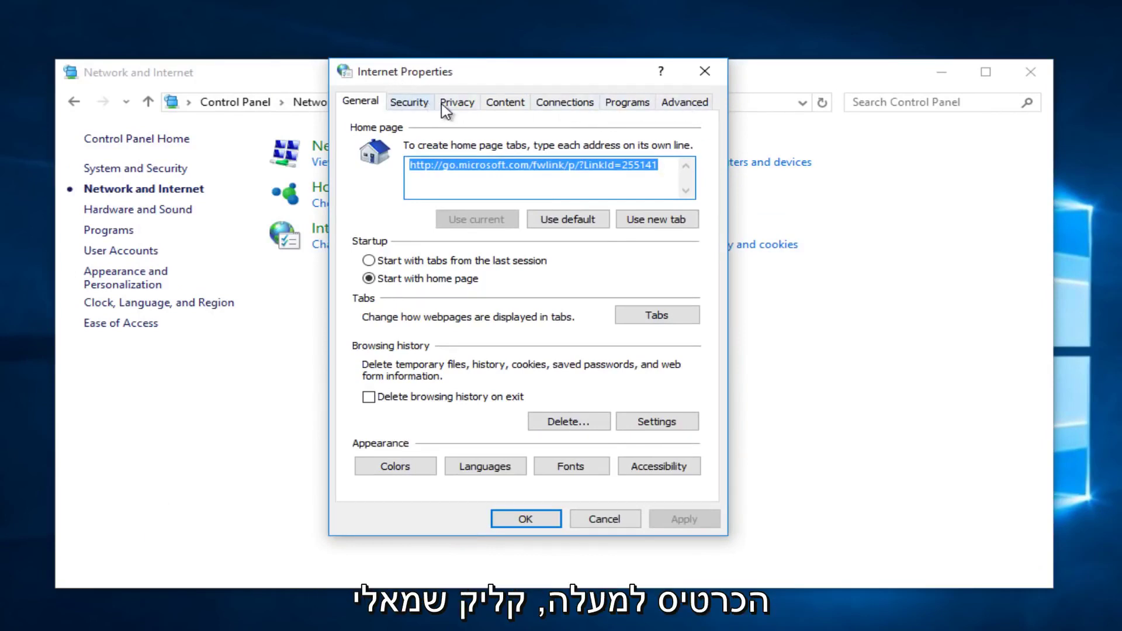
{"action": "left_click", "coordinate": [569, 108]}
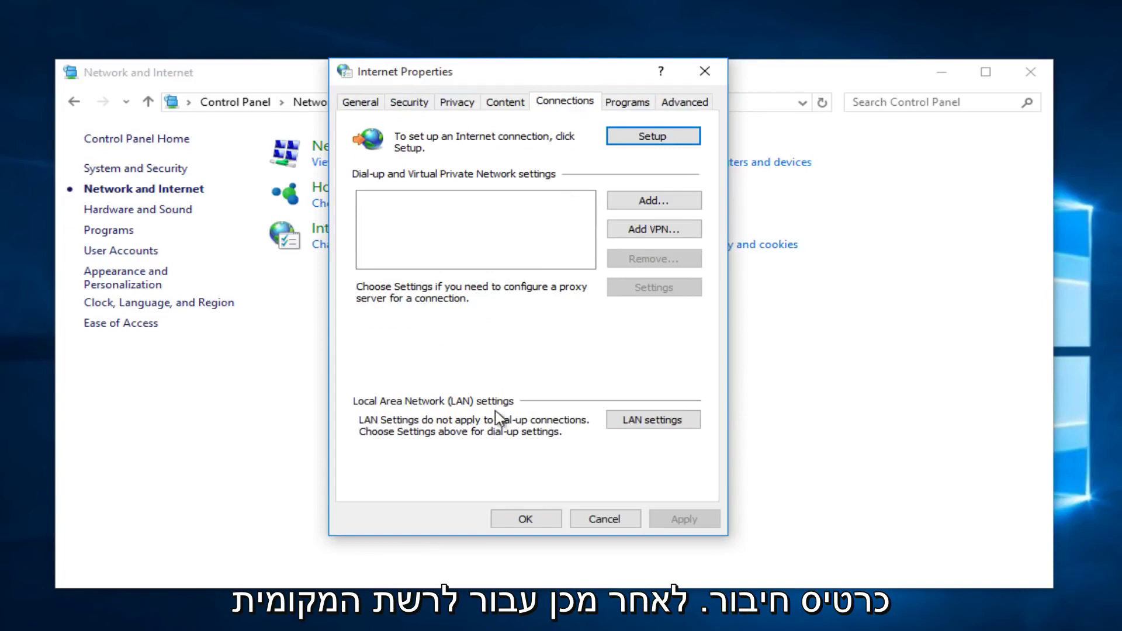
{"action": "left_click", "coordinate": [639, 420]}
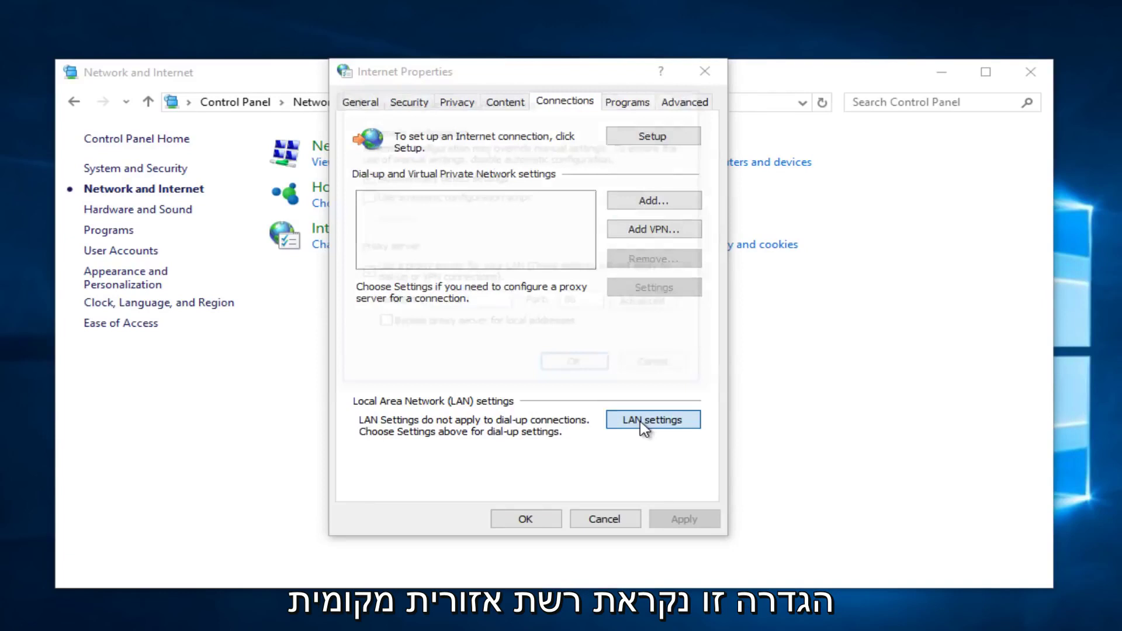
{"action": "left_click_drag", "start_coordinate": [496, 104], "coordinate": [491, 119]}
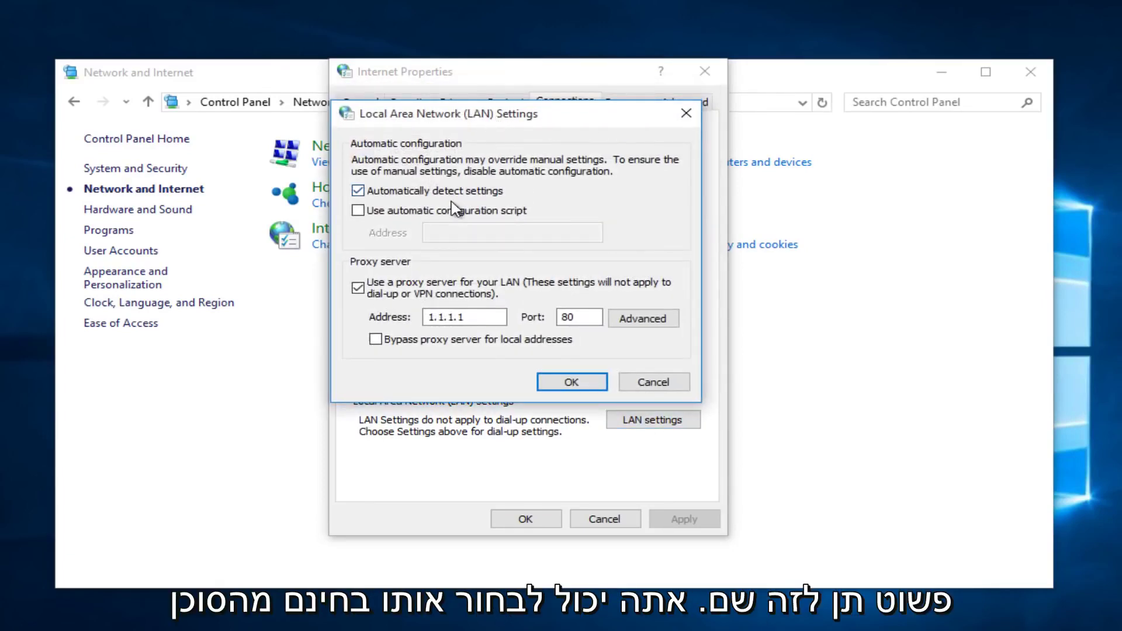
{"action": "left_click", "coordinate": [359, 289]}
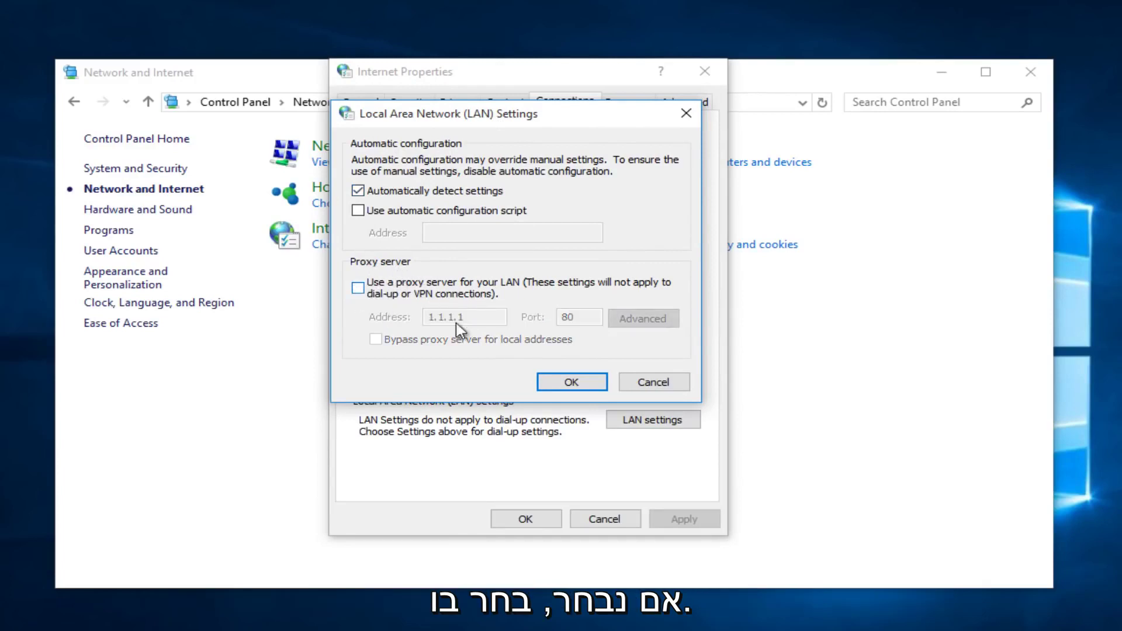
{"action": "left_click", "coordinate": [555, 386]}
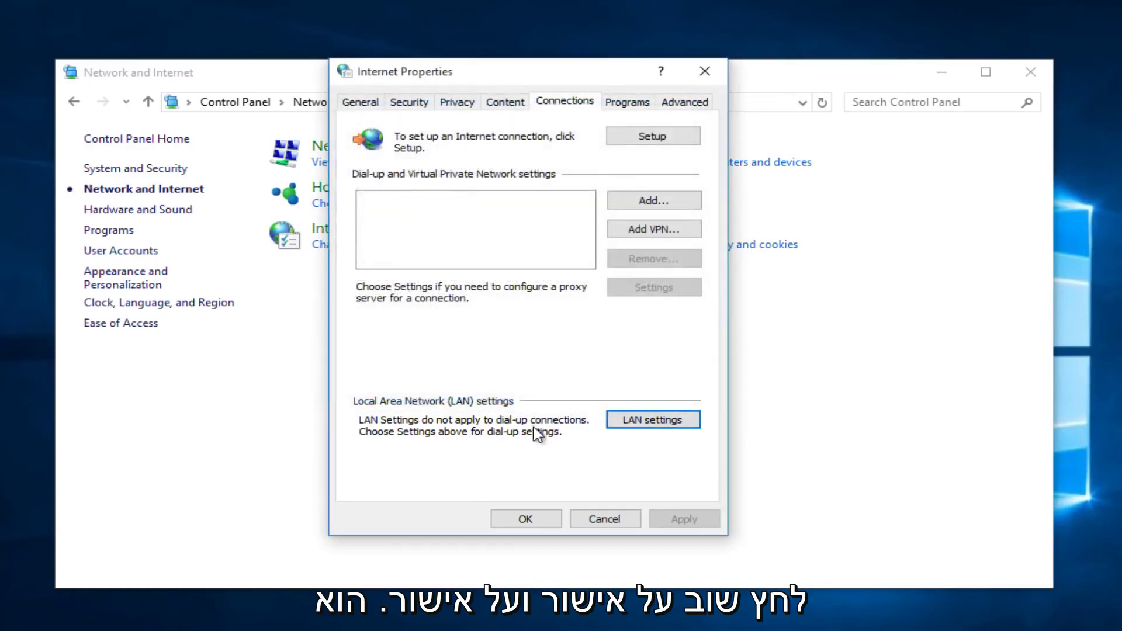
{"action": "left_click", "coordinate": [518, 507]}
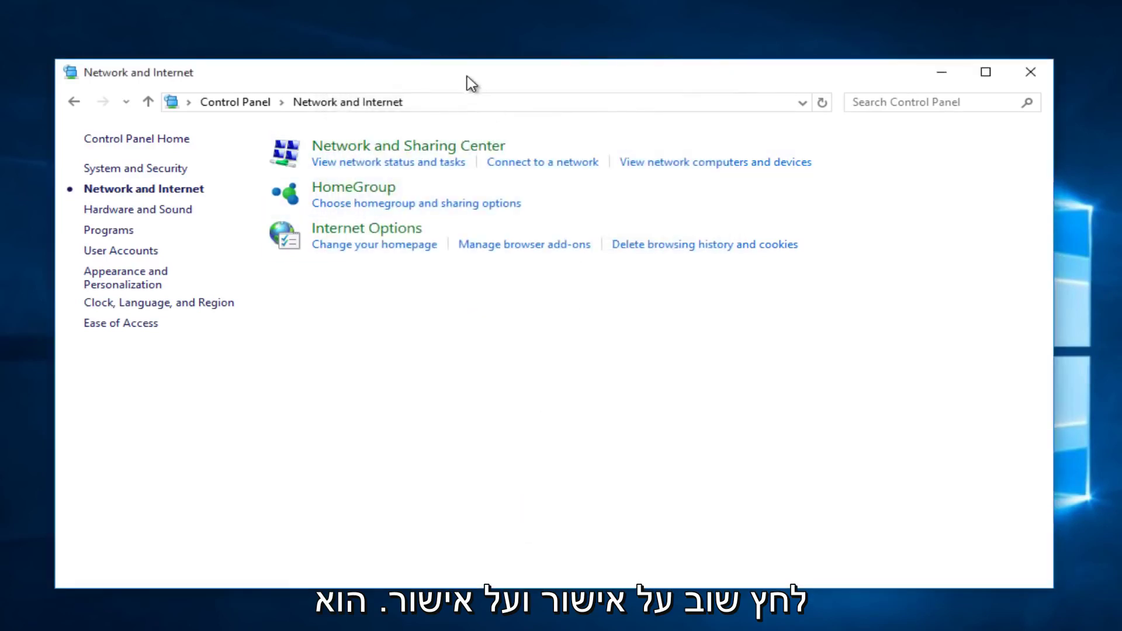
Step: Shut the Network and Internet Control Panel window, returning to the desktop
{"action": "left_click_drag", "start_coordinate": [466, 82], "coordinate": [471, 62]}
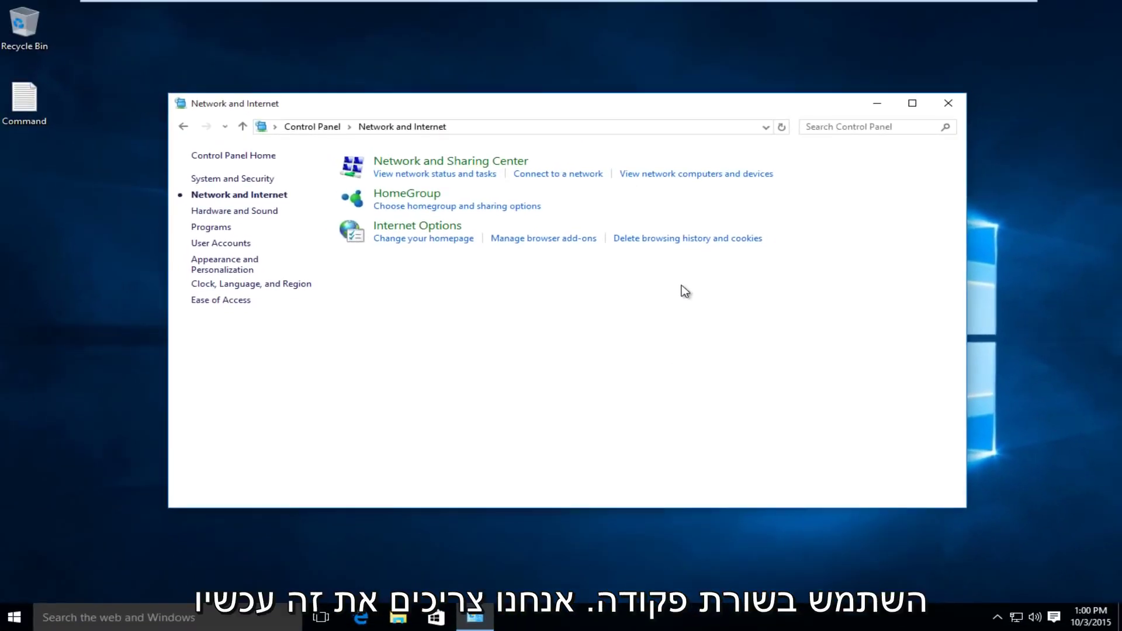
{"action": "left_click", "coordinate": [946, 106]}
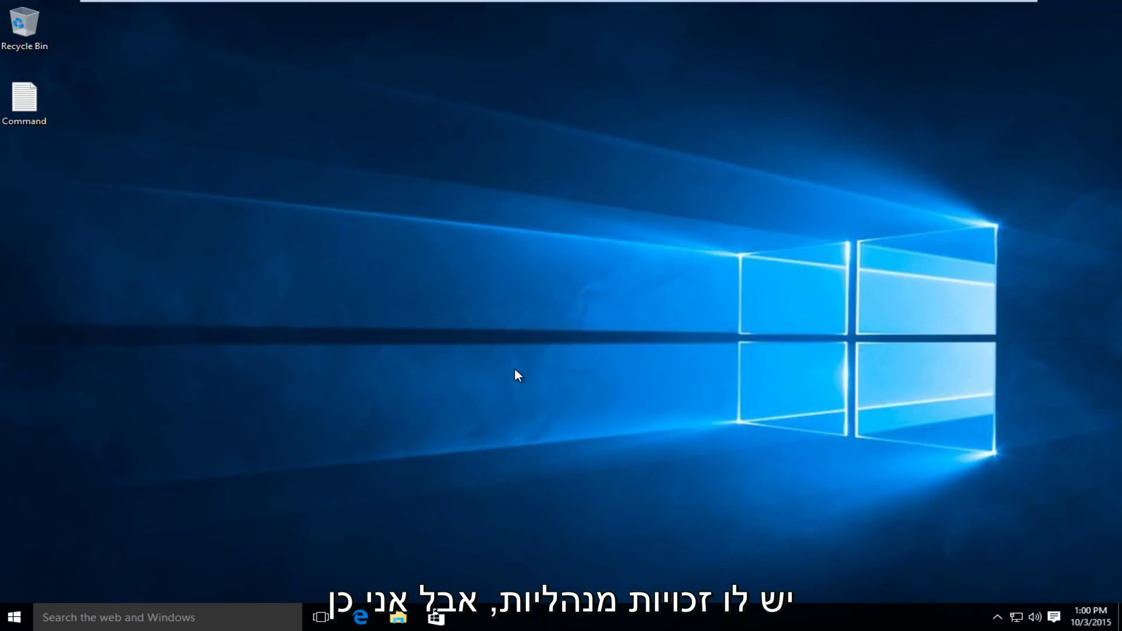
Step: Open Task Manager from the taskbar and expand it to full details
{"action": "right_click", "coordinate": [578, 619]}
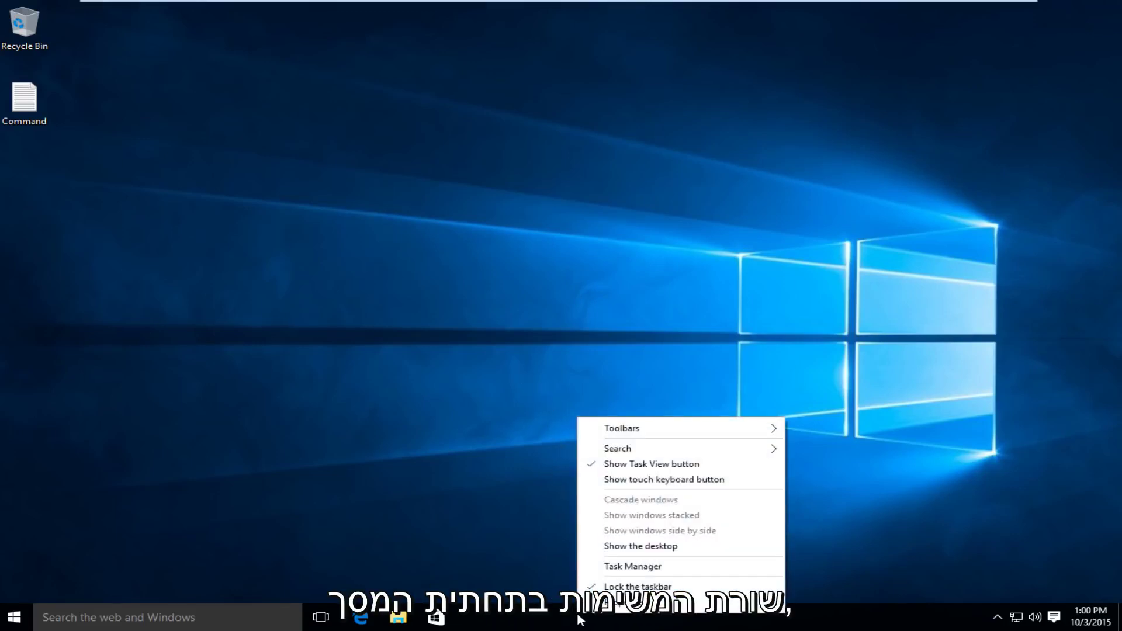
{"action": "left_click", "coordinate": [619, 566]}
{"action": "mouse_move", "coordinate": [168, 64]}
{"action": "left_mouse_down"}
{"action": "mouse_move", "coordinate": [221, 83]}
{"action": "mouse_move", "coordinate": [438, 94]}
{"action": "left_mouse_up"}
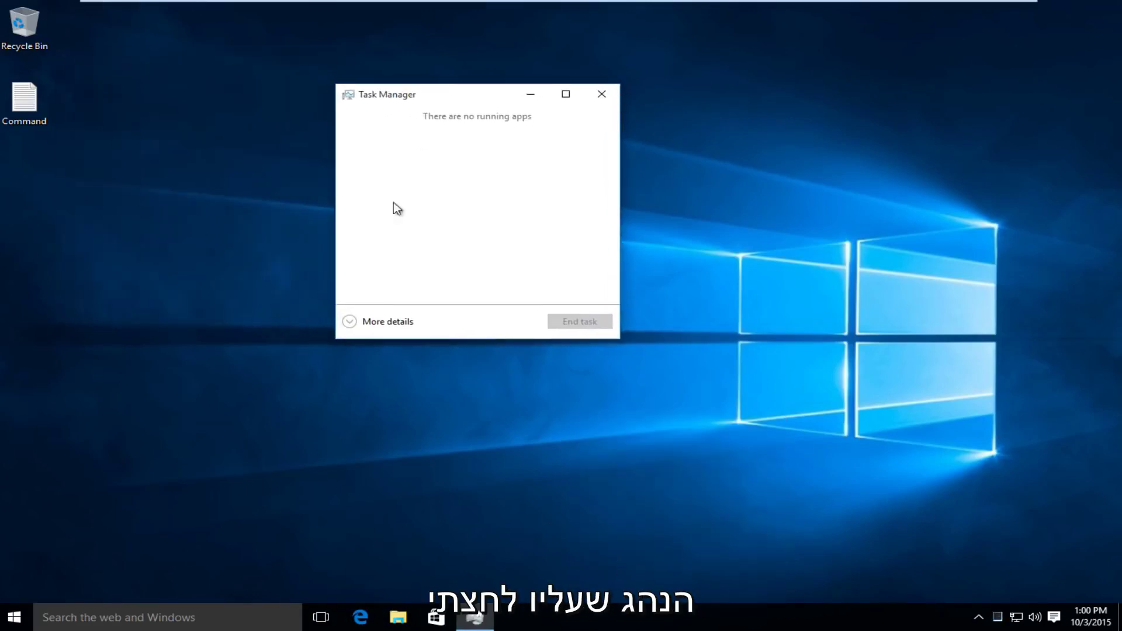
{"action": "left_click", "coordinate": [351, 323]}
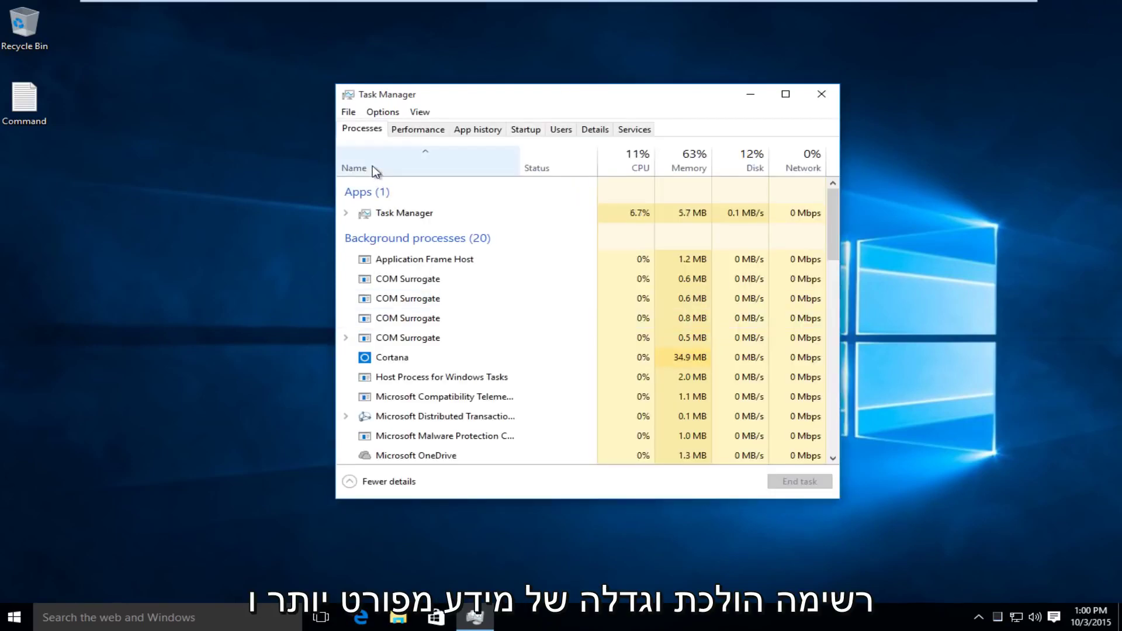
Step: Run cmd as a new task with administrative privileges, then close Task Manager
{"action": "left_click", "coordinate": [348, 114]}
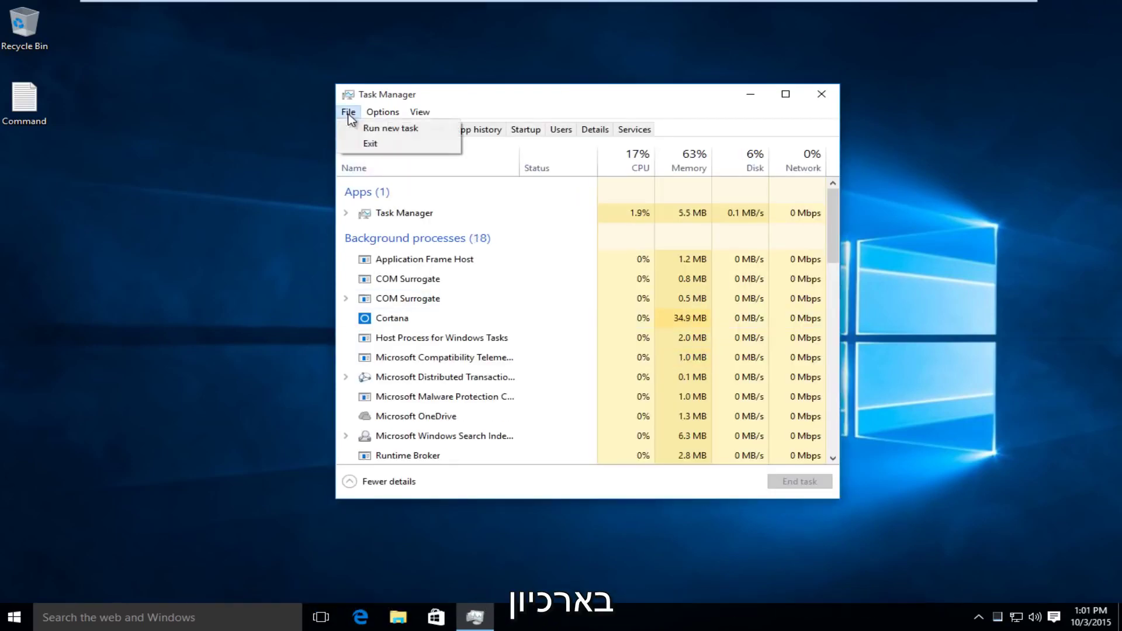
{"action": "left_click", "coordinate": [388, 132]}
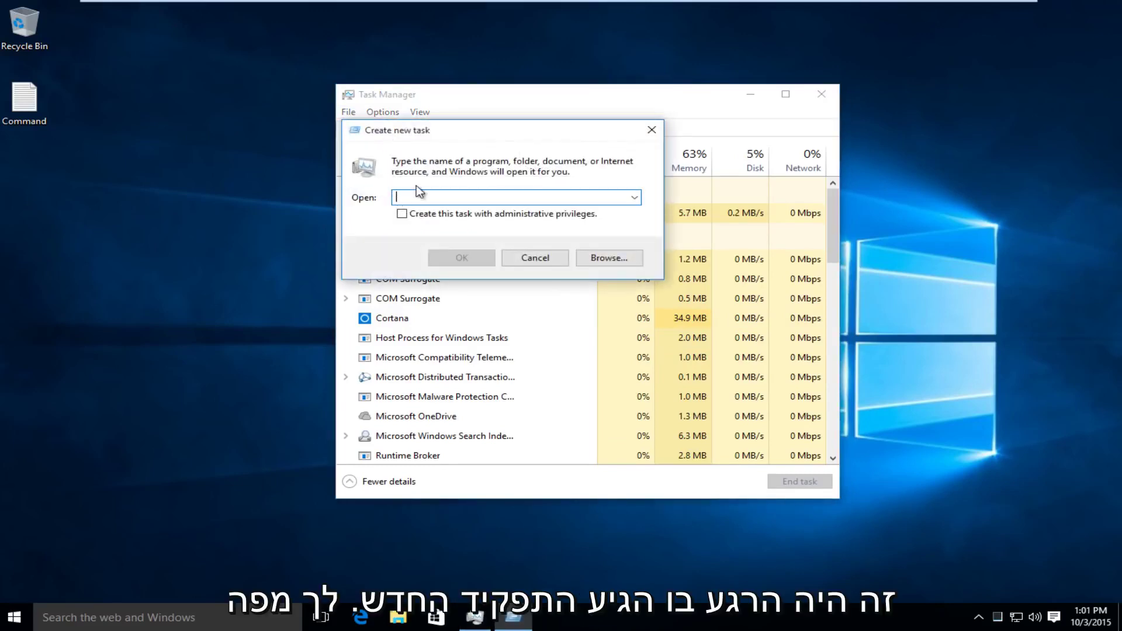
{"action": "type", "text": "cmd"}
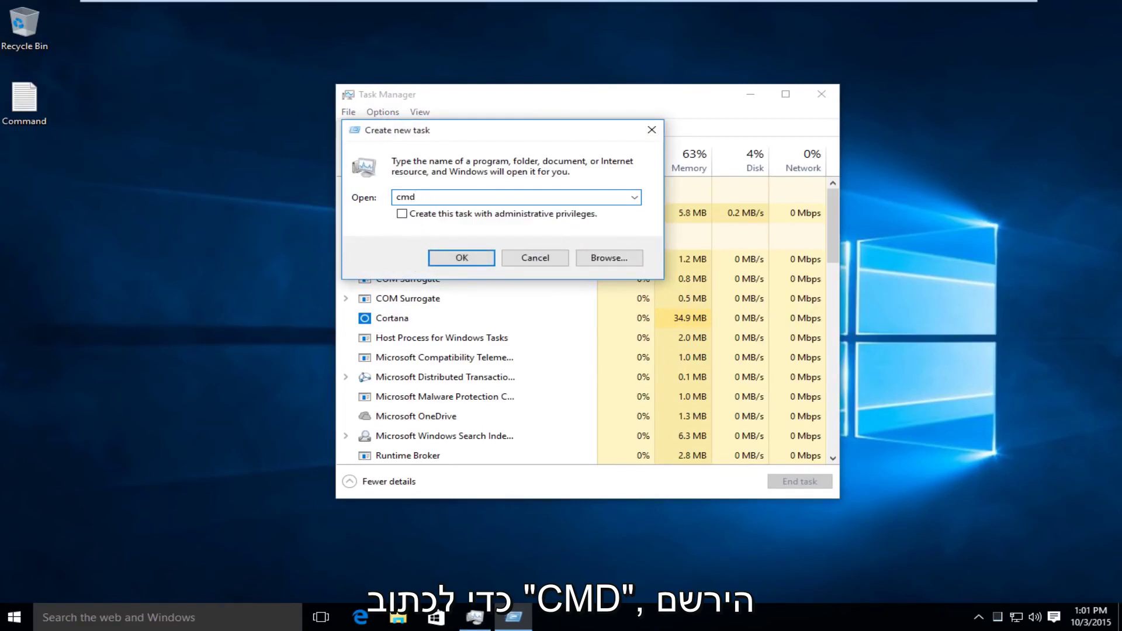
{"action": "left_click", "coordinate": [405, 216]}
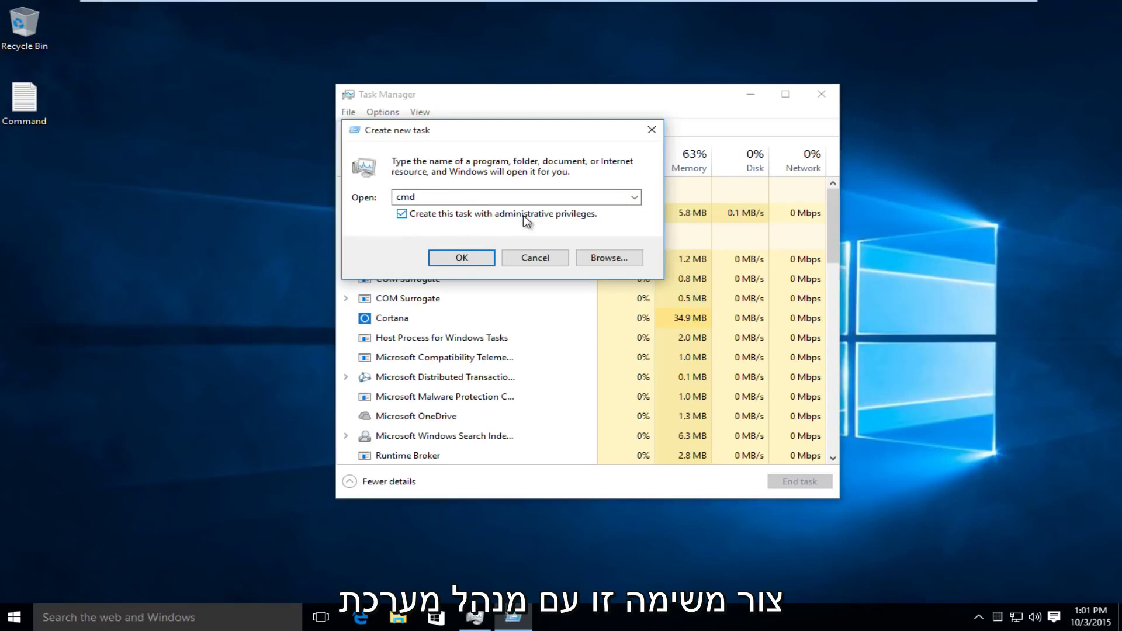
{"action": "left_click", "coordinate": [454, 258]}
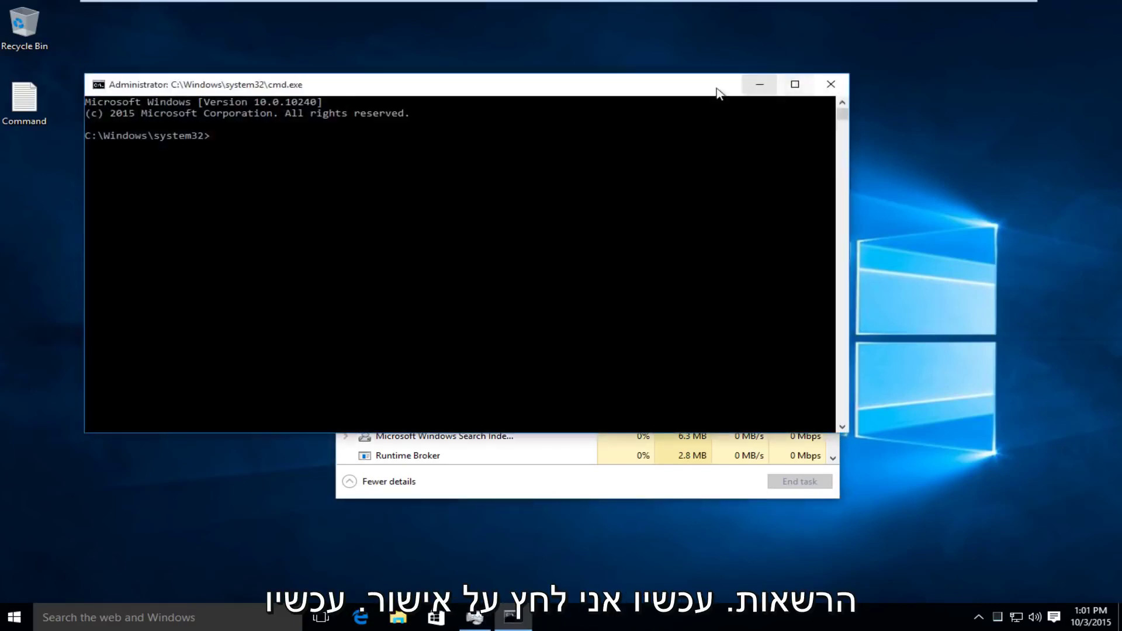
{"action": "left_click_drag", "start_coordinate": [719, 92], "coordinate": [764, 154]}
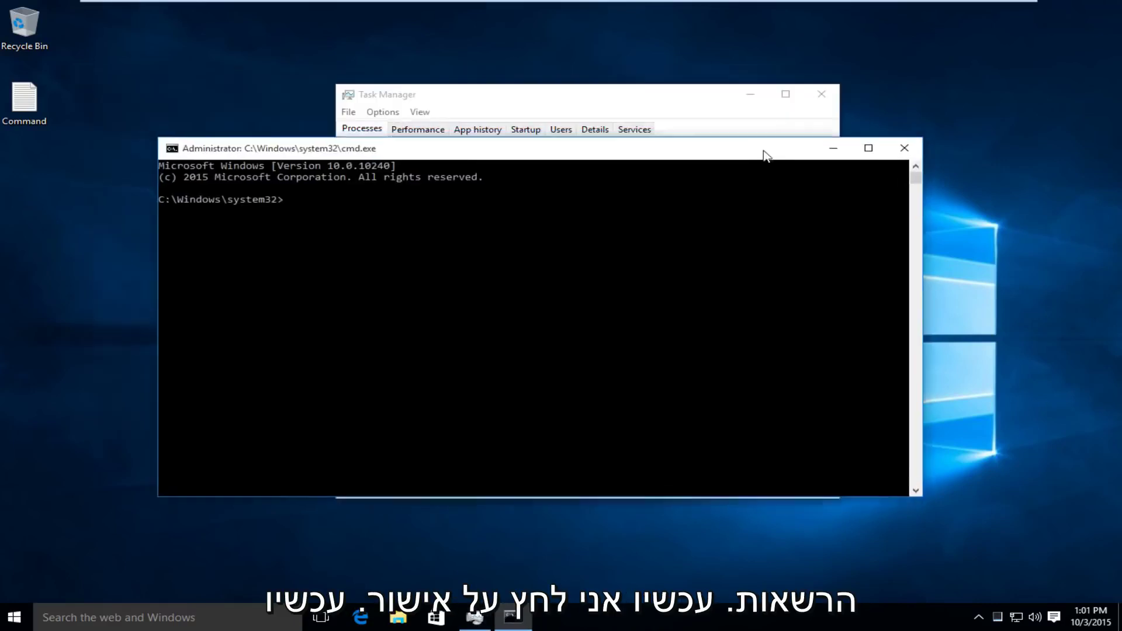
{"action": "left_click", "coordinate": [822, 94]}
{"action": "left_click_drag", "start_coordinate": [633, 162], "coordinate": [647, 138]}
Step: Open the Command notes file and copy 'netsh winsock reset catalog'
{"action": "double_click", "coordinate": [24, 99]}
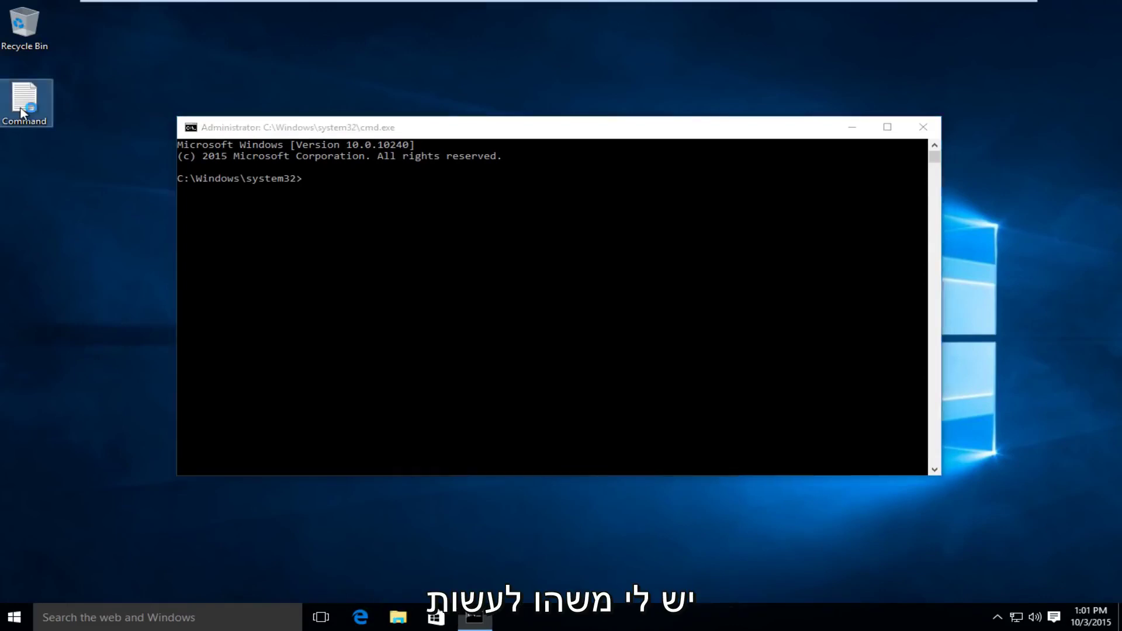
{"action": "left_click_drag", "start_coordinate": [353, 162], "coordinate": [673, 144]}
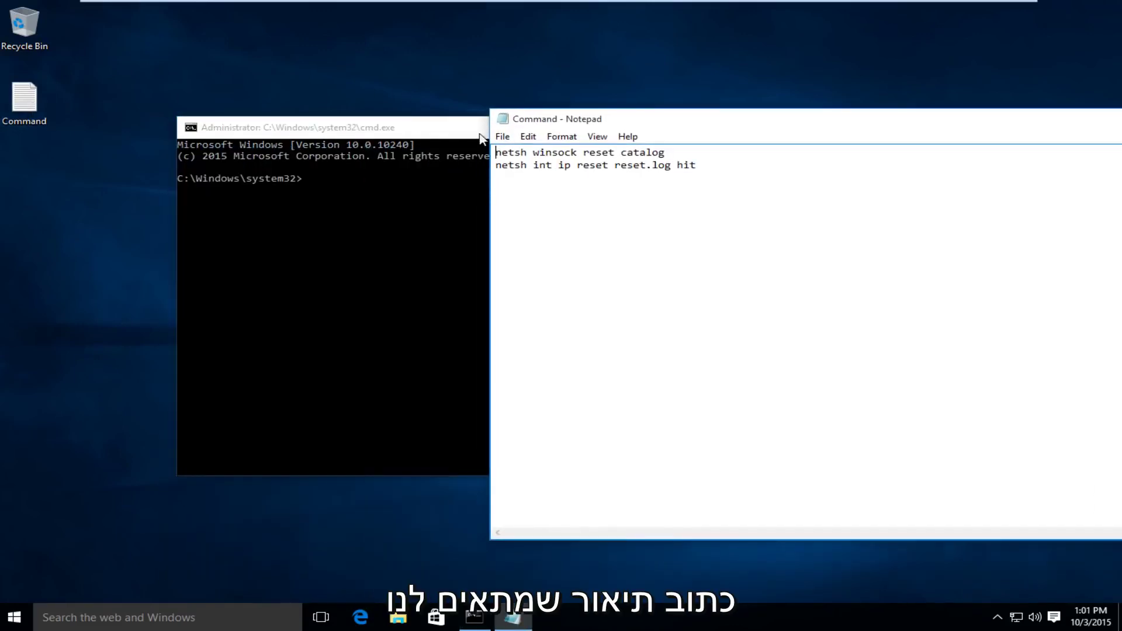
{"action": "left_click", "coordinate": [425, 132]}
{"action": "left_click_drag", "start_coordinate": [952, 131], "coordinate": [1067, 143]}
{"action": "left_click_drag", "start_coordinate": [759, 161], "coordinate": [591, 161]}
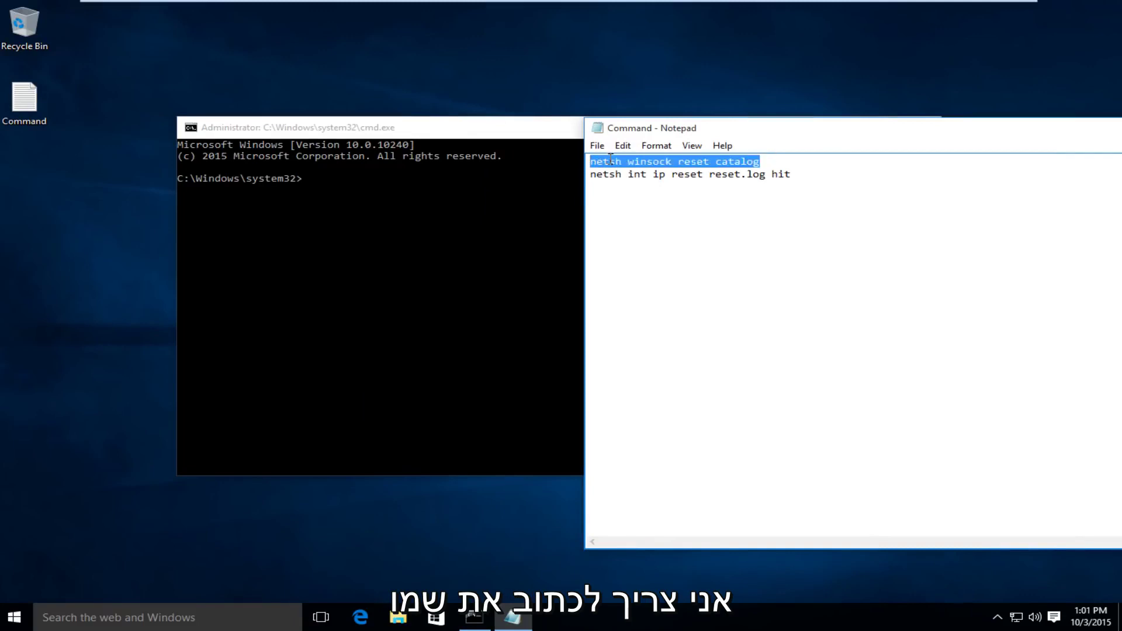
{"action": "right_click", "coordinate": [611, 162]}
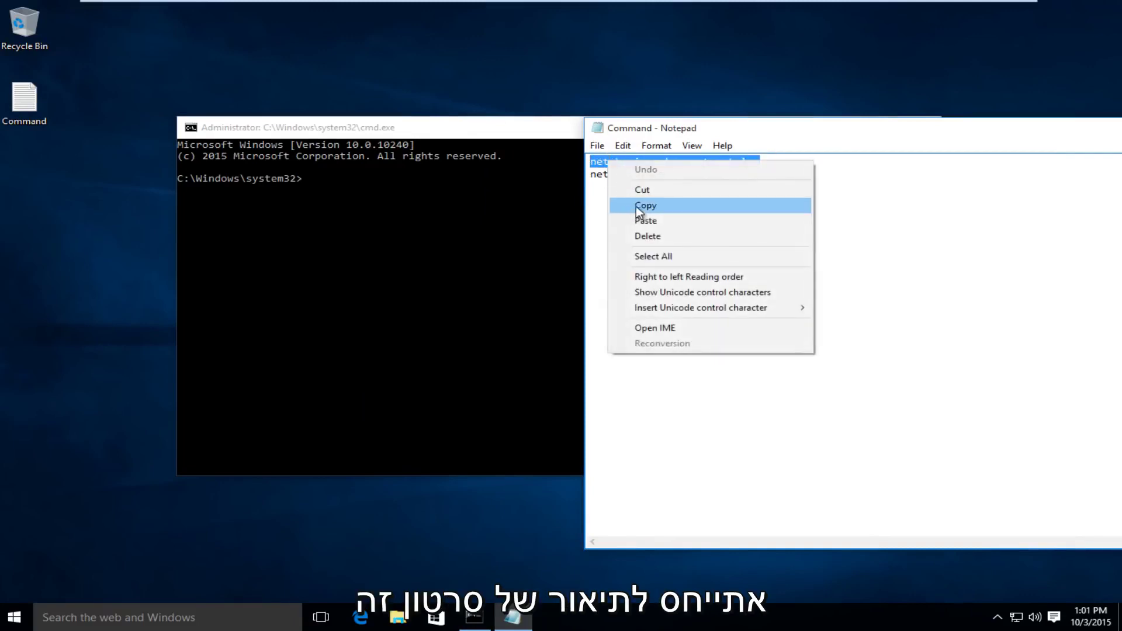
{"action": "left_click", "coordinate": [638, 206]}
Step: Run 'netsh winsock reset catalog' at the elevated prompt
{"action": "left_click", "coordinate": [498, 135]}
{"action": "left_click", "coordinate": [355, 180]}
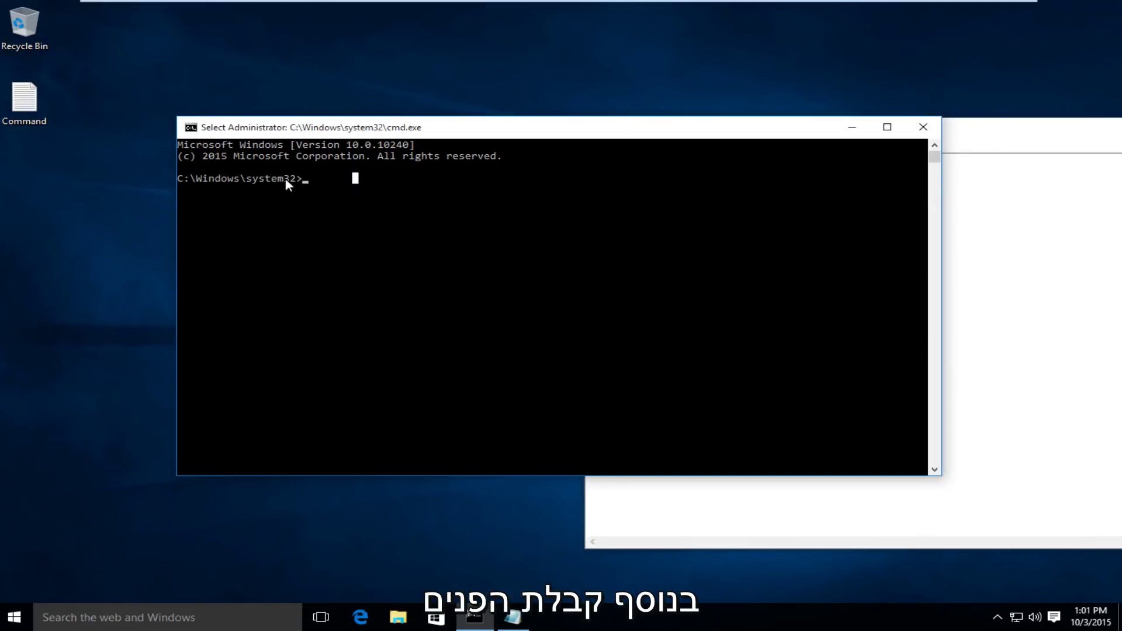
{"action": "left_click", "coordinate": [308, 178]}
{"action": "type", "text": "netsh winsock reset catalog"}
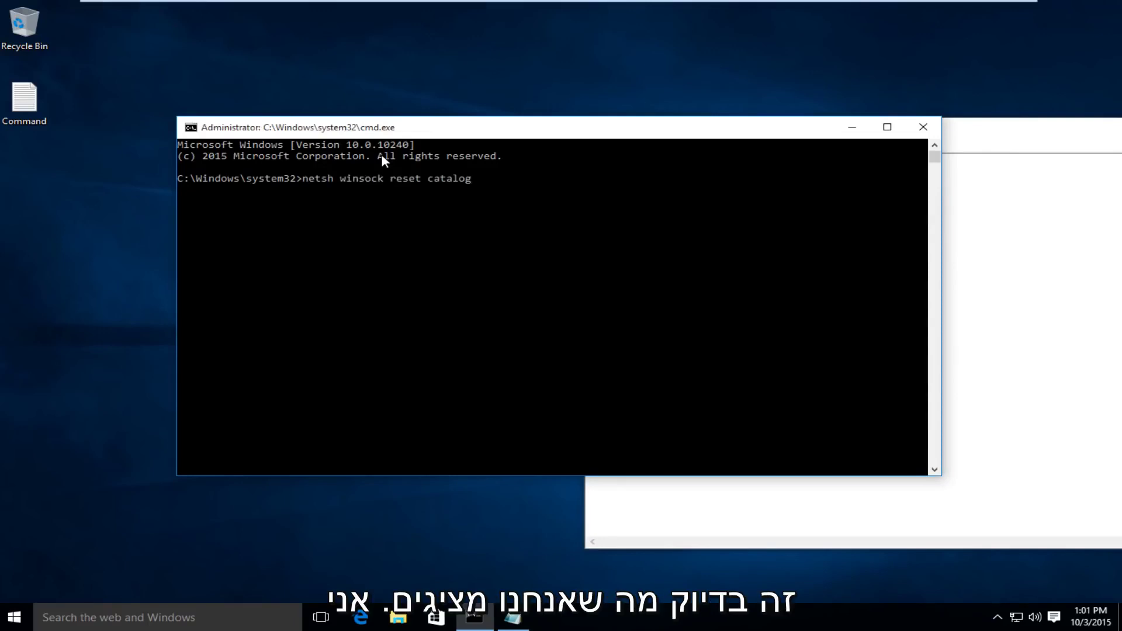
{"action": "key", "text": "Return"}
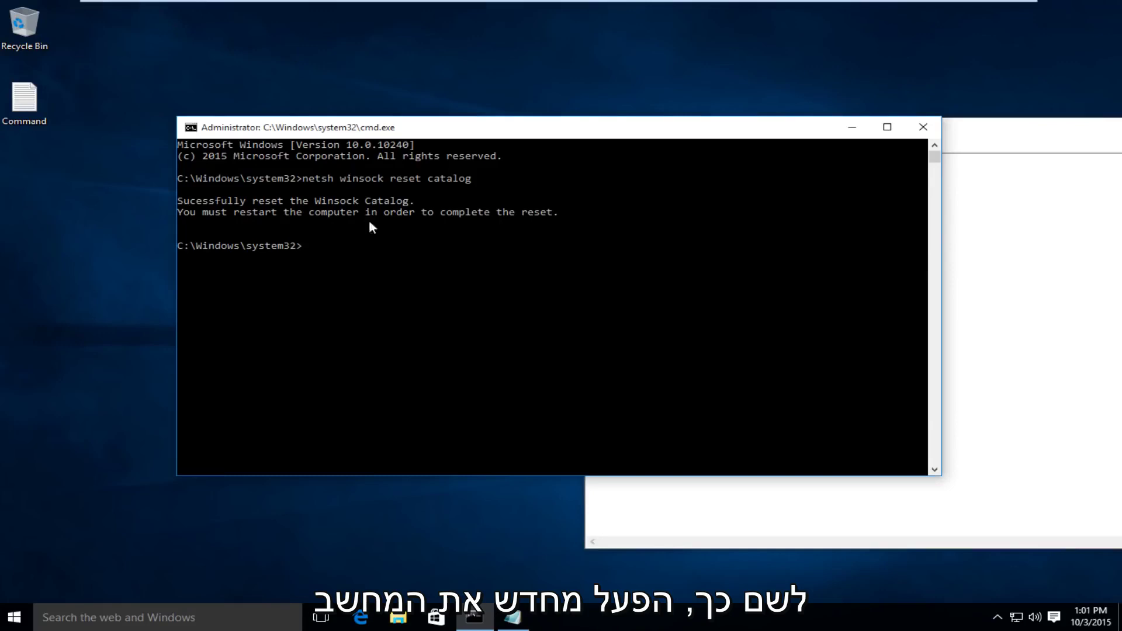
Step: Copy 'netsh int ip reset reset.log hit' from the notes
{"action": "left_click", "coordinate": [955, 220]}
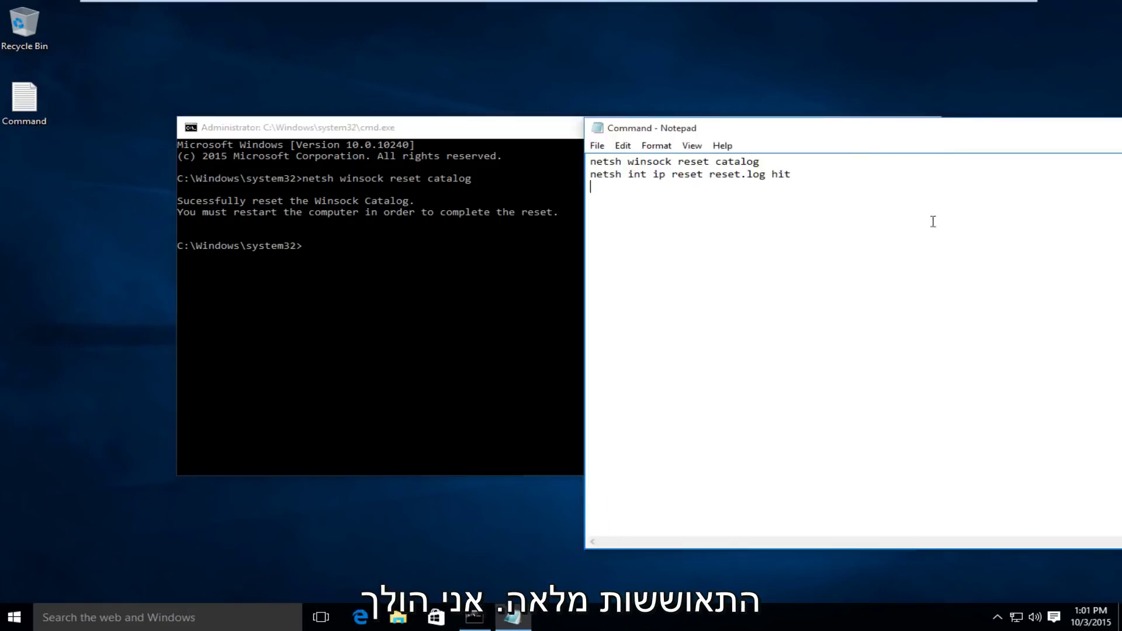
{"action": "left_click_drag", "start_coordinate": [793, 174], "coordinate": [590, 174]}
{"action": "right_click", "coordinate": [602, 179]}
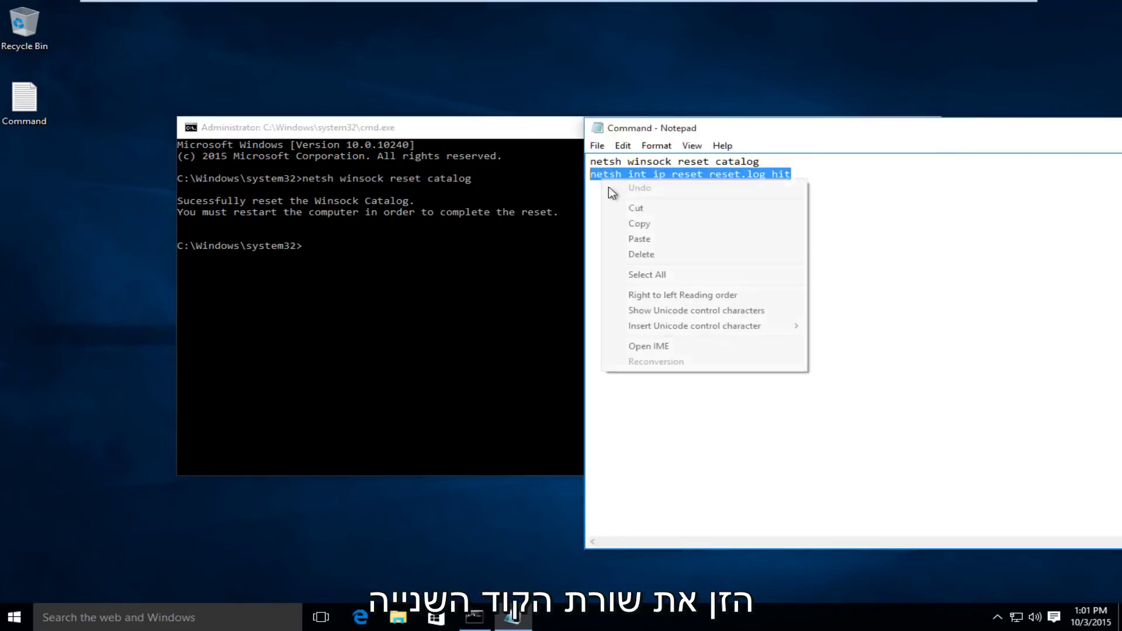
{"action": "left_click", "coordinate": [631, 226]}
Step: Paste and run 'netsh int ip reset reset.log hit' in the admin console
{"action": "left_click", "coordinate": [376, 241]}
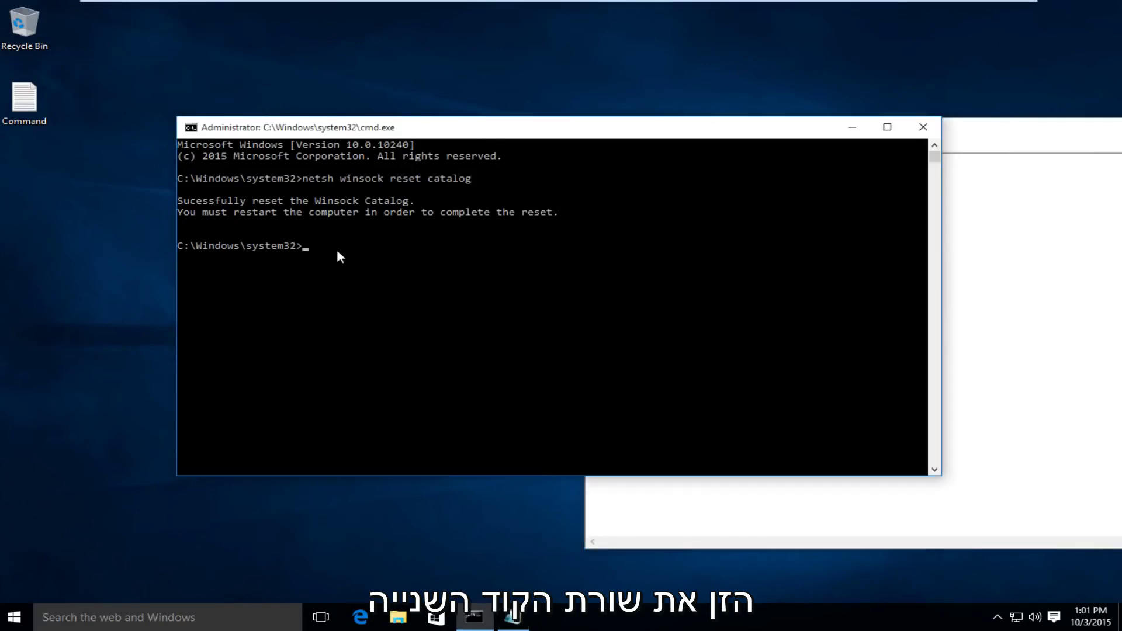
{"action": "left_click", "coordinate": [298, 248]}
{"action": "right_click", "coordinate": [406, 236]}
{"action": "right_click", "coordinate": [406, 237]}
{"action": "key", "text": "Return"}
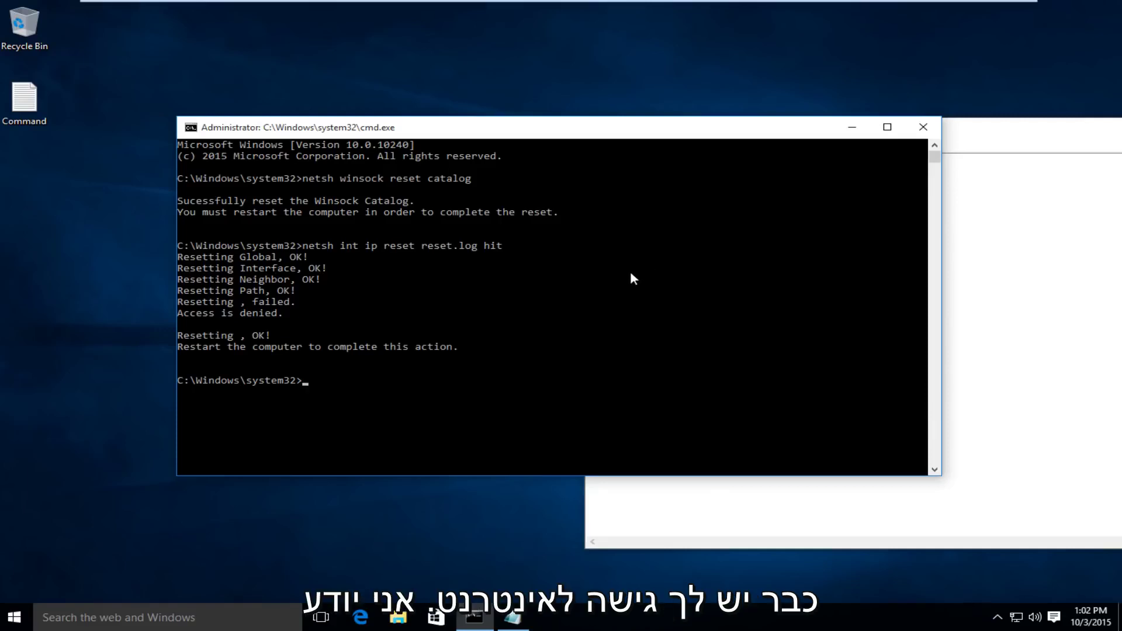
Step: Close the Command notes window
{"action": "left_click", "coordinate": [917, 125]}
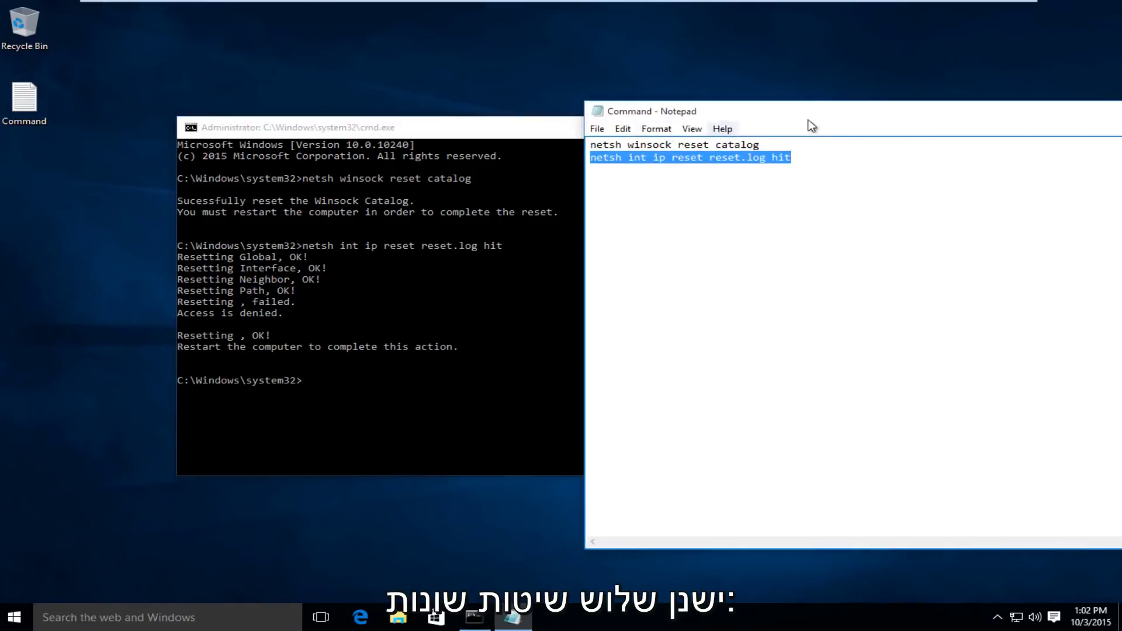
{"action": "left_click_drag", "start_coordinate": [809, 123], "coordinate": [499, 121]}
{"action": "left_click", "coordinate": [1073, 109]}
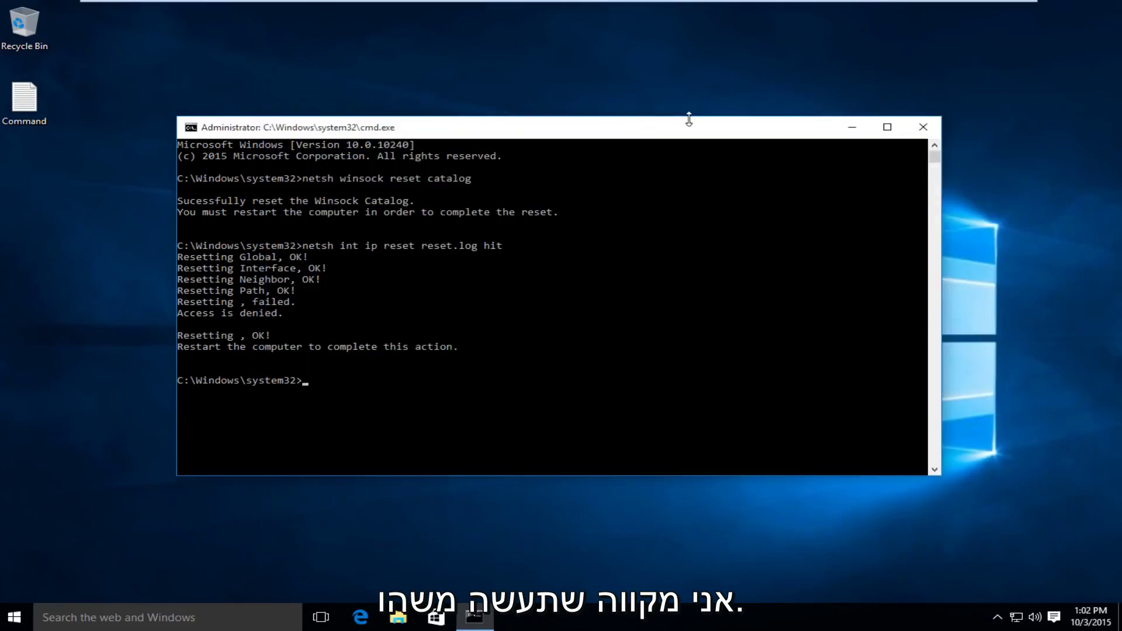